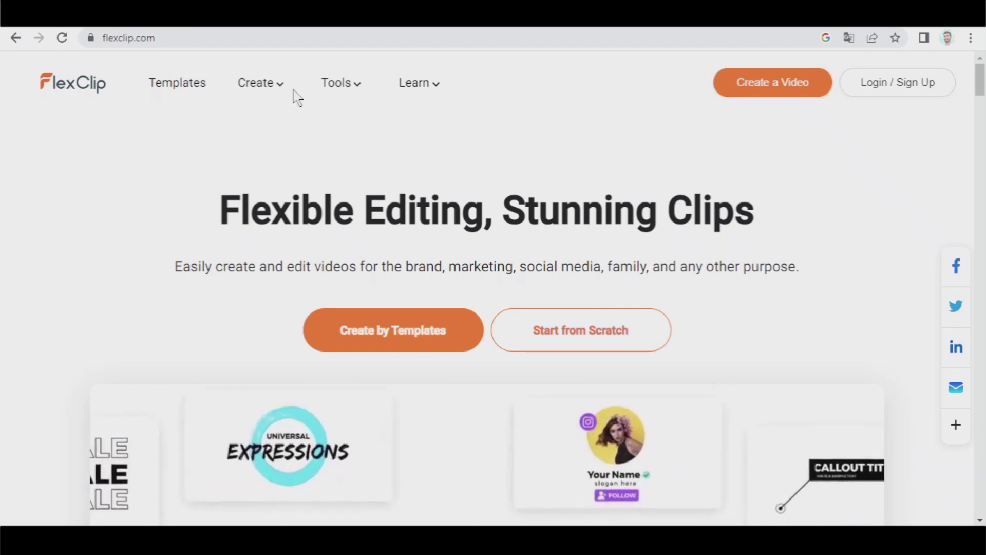
# - Sign in to FlexClip with Google and create a blank 16:9 timeline-mode project
pyautogui.click(873, 92)
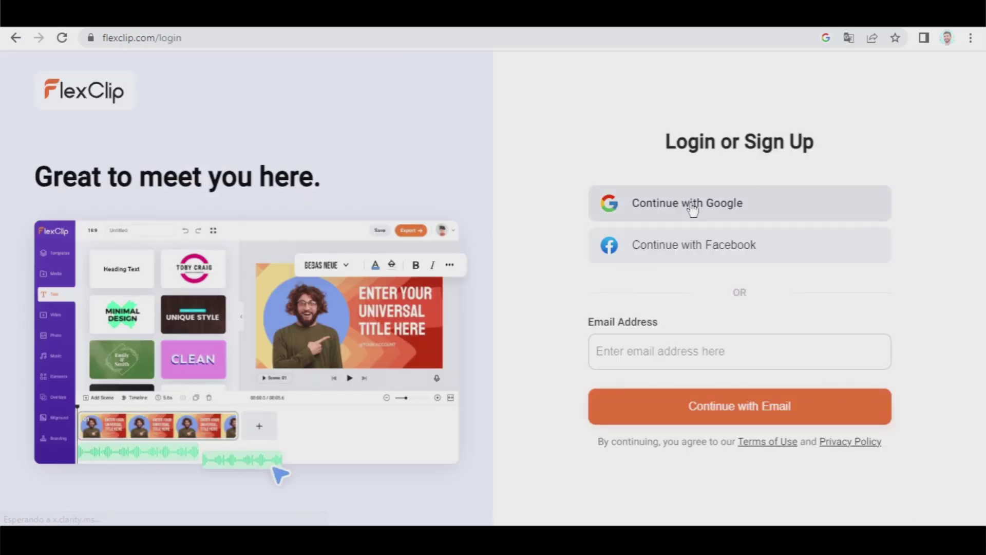
pyautogui.click(692, 208)
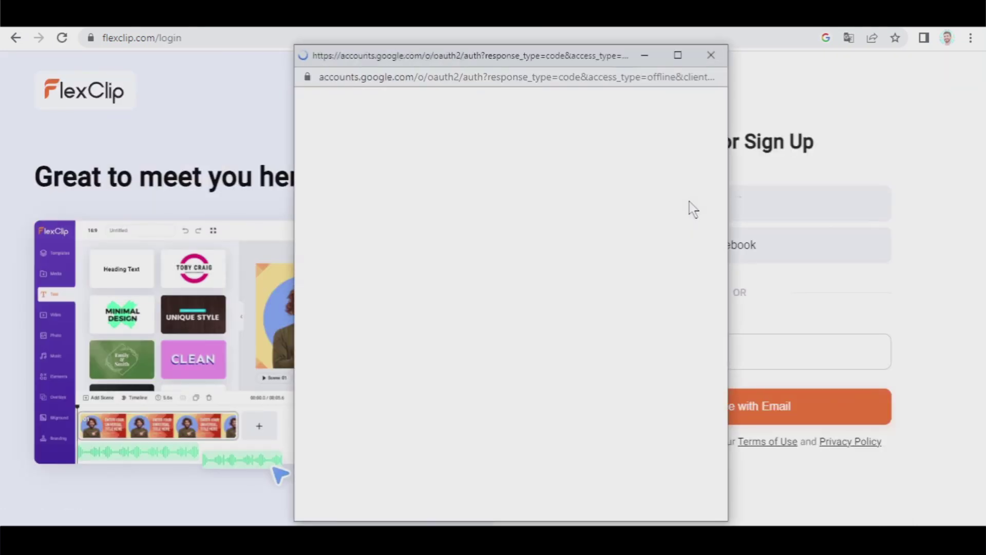
pyautogui.click(454, 278)
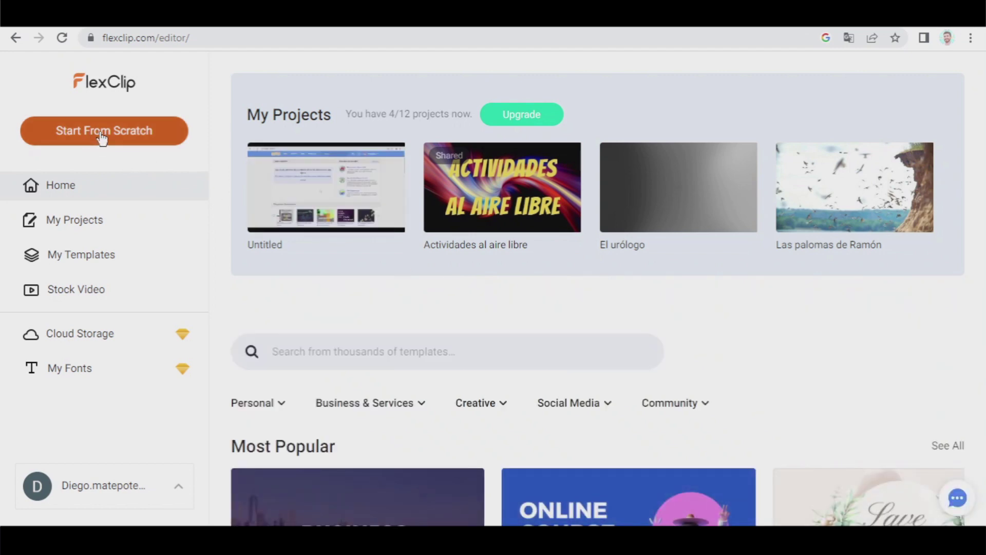
pyautogui.click(101, 133)
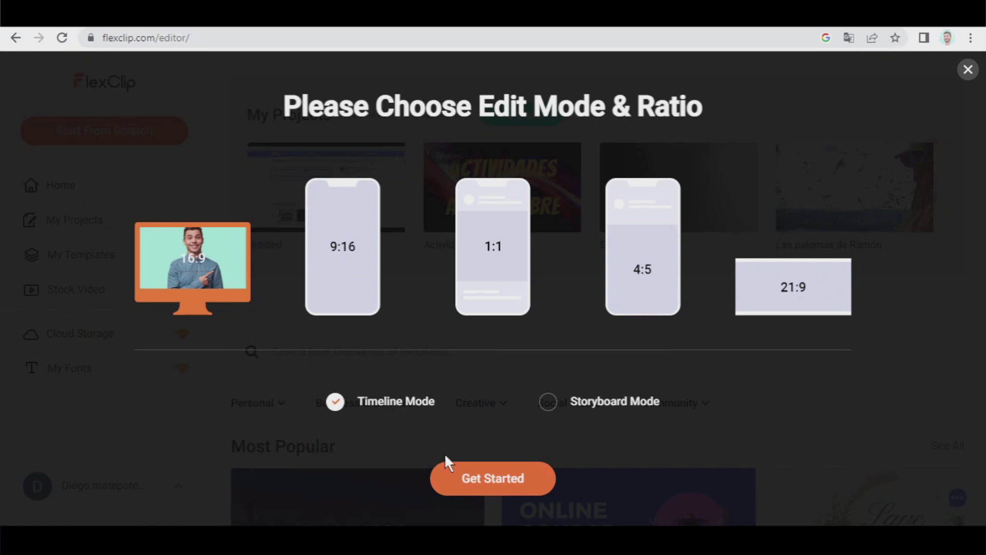
pyautogui.click(479, 478)
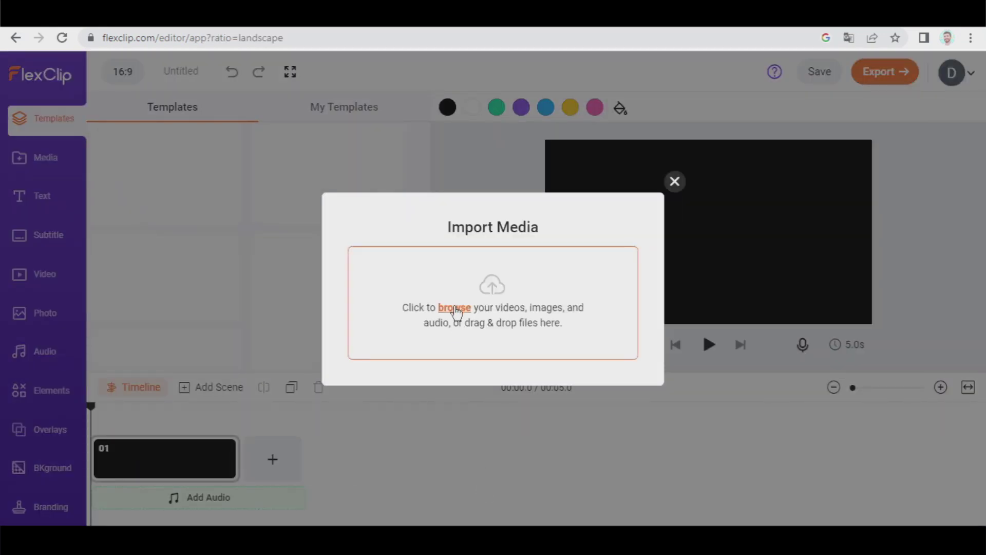
# - Upload the 'How to use CLOUD VARIABLES' video from Descargas into the media library
pyautogui.click(457, 307)
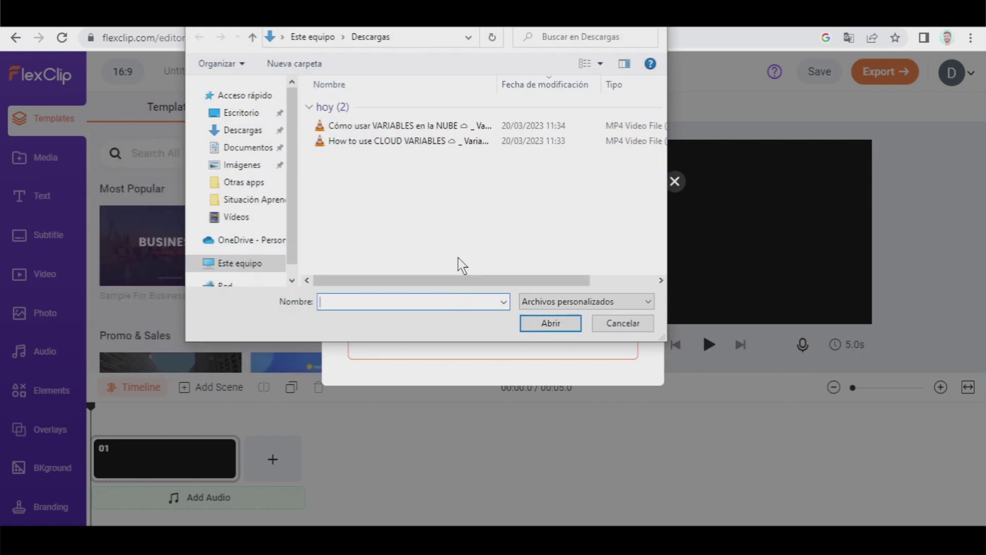
pyautogui.click(387, 141)
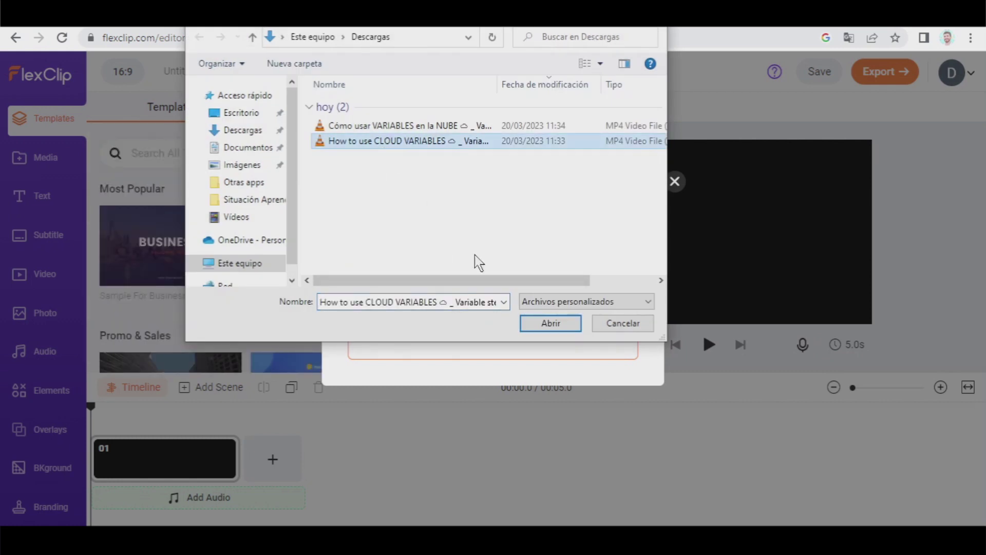
pyautogui.click(550, 323)
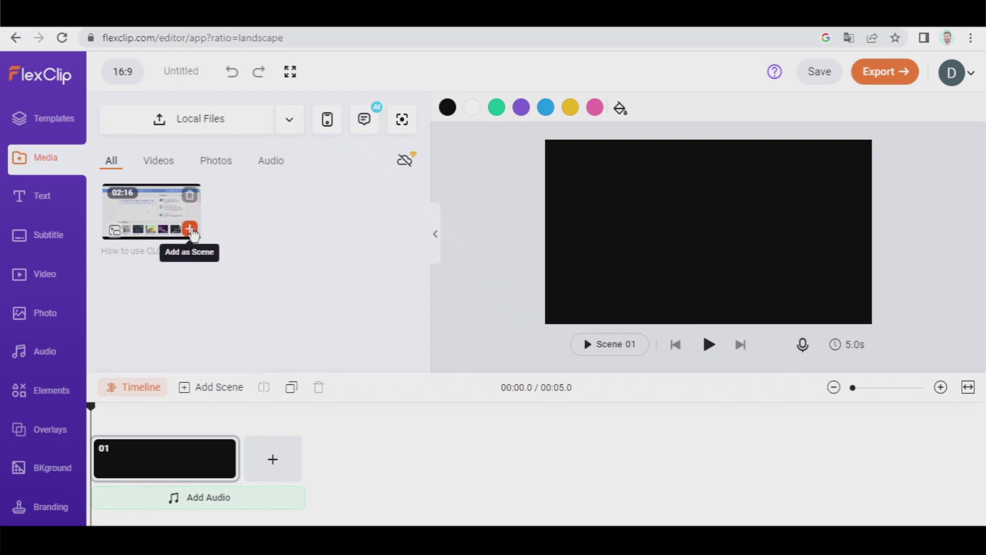
# - Add the cloud variables video as a 2:16.6 scene and preview it to about 00:10.3
pyautogui.click(190, 228)
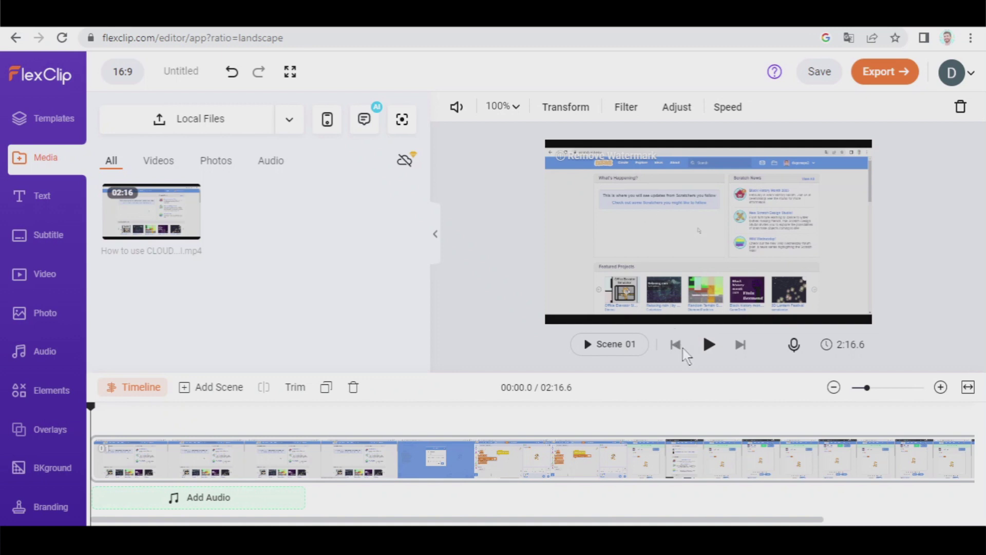
pyautogui.click(708, 345)
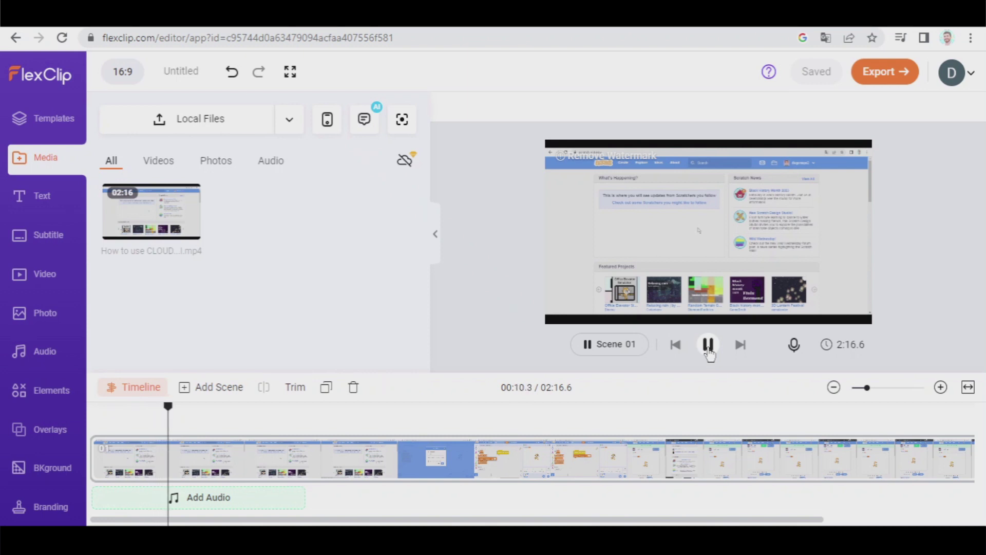
pyautogui.click(708, 345)
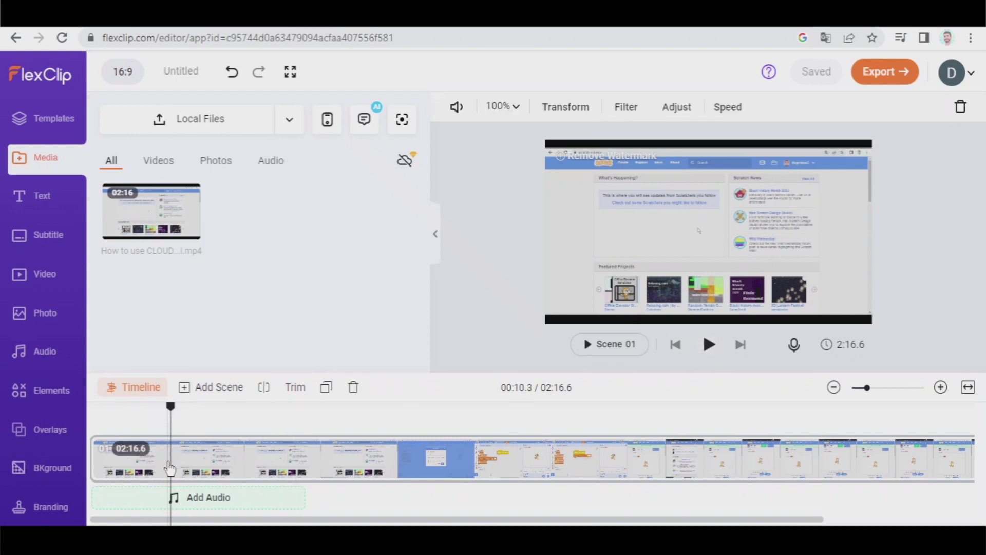
# - Split the clip at 10.3 seconds and delete the trailing Scene 02
pyautogui.click(172, 462)
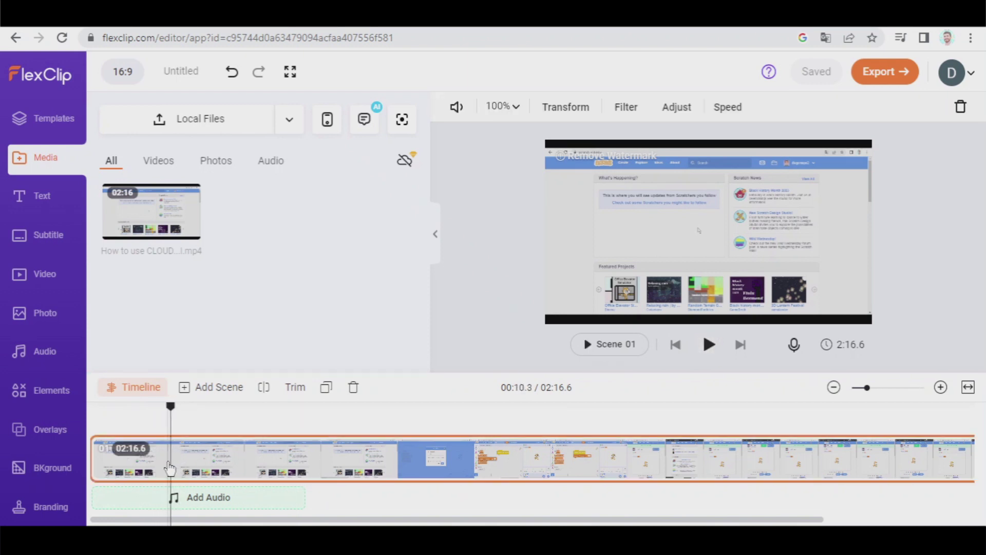
pyautogui.click(265, 389)
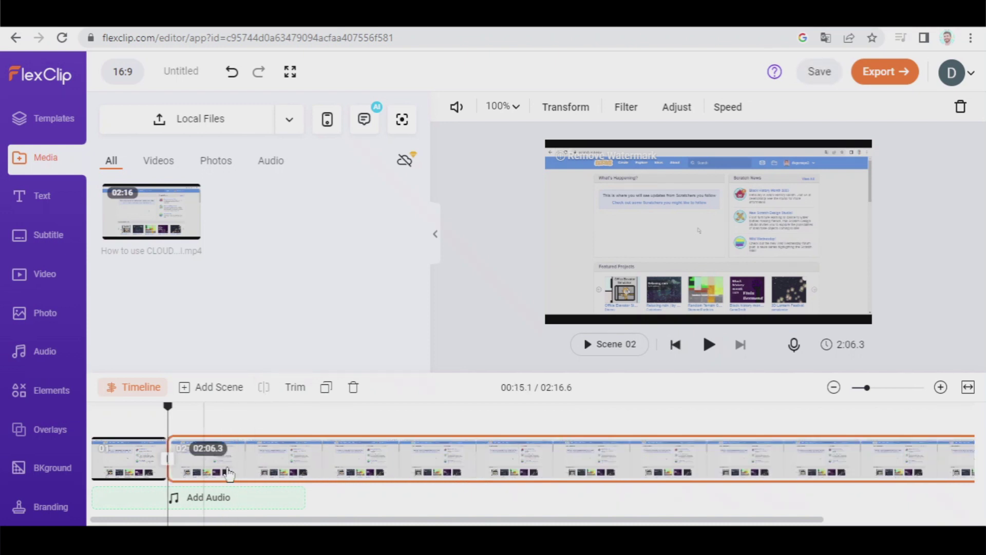
pyautogui.click(339, 454)
pyautogui.click(353, 387)
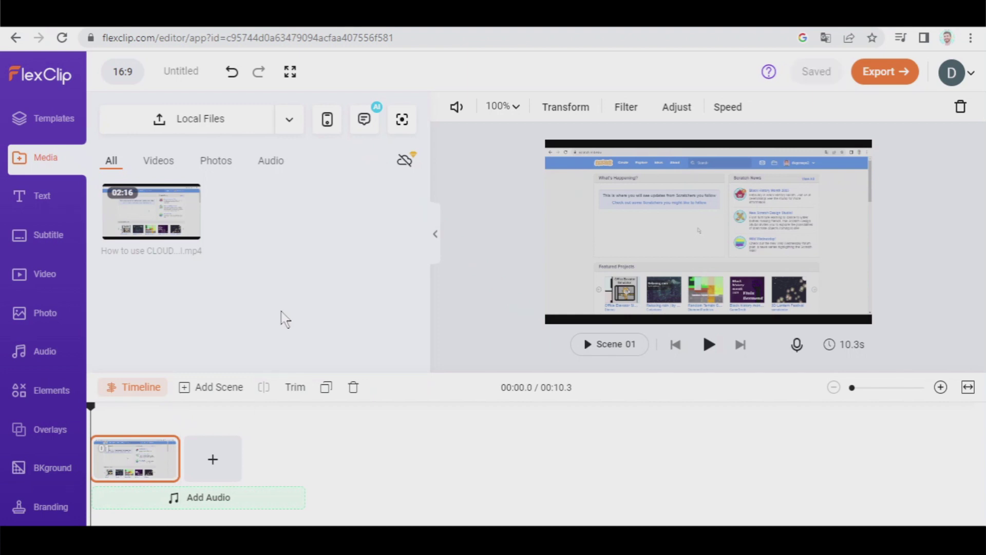
# - Configure Auto AI Subtitle with English (United States), Single Line and the yellow-text style
pyautogui.click(48, 236)
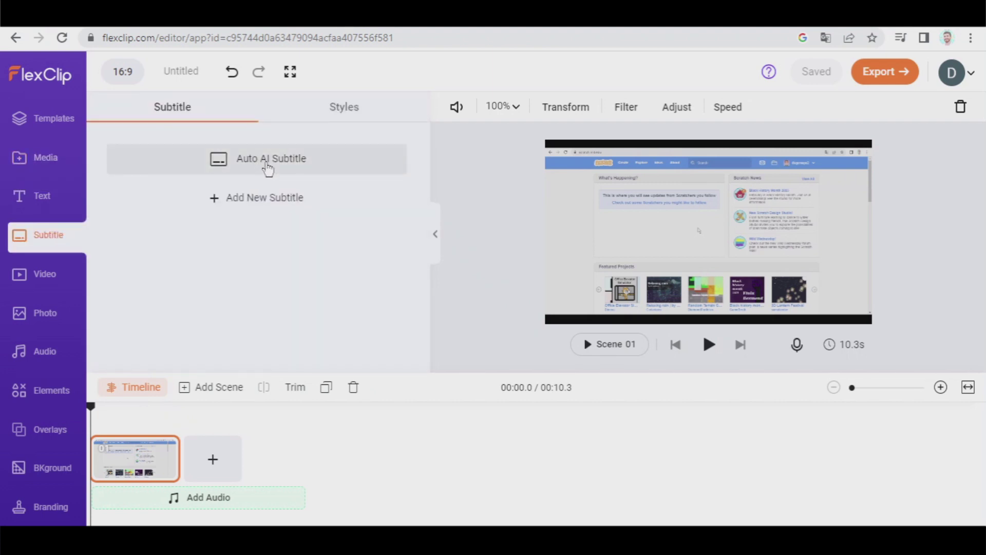
pyautogui.click(267, 164)
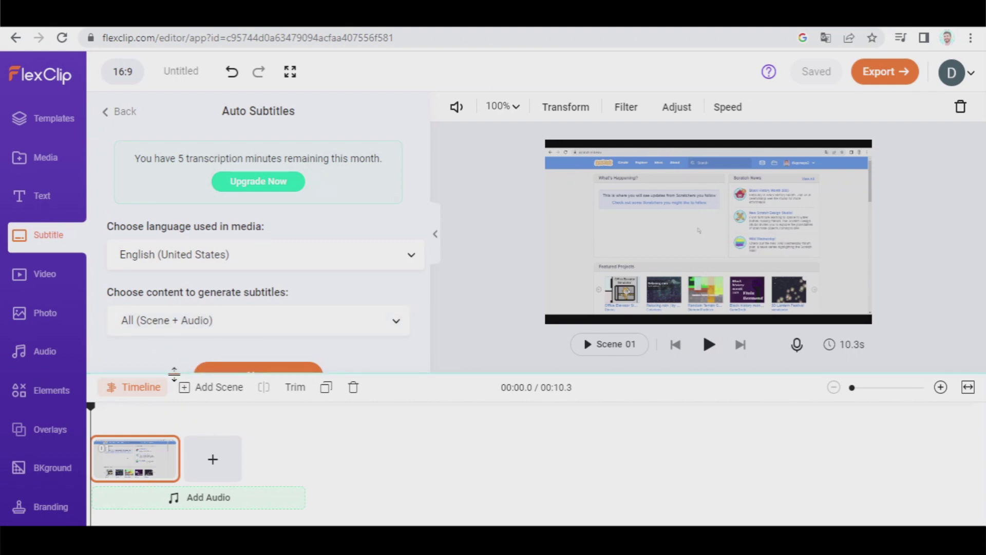
pyautogui.moveTo(174, 374); pyautogui.dragTo(181, 404)
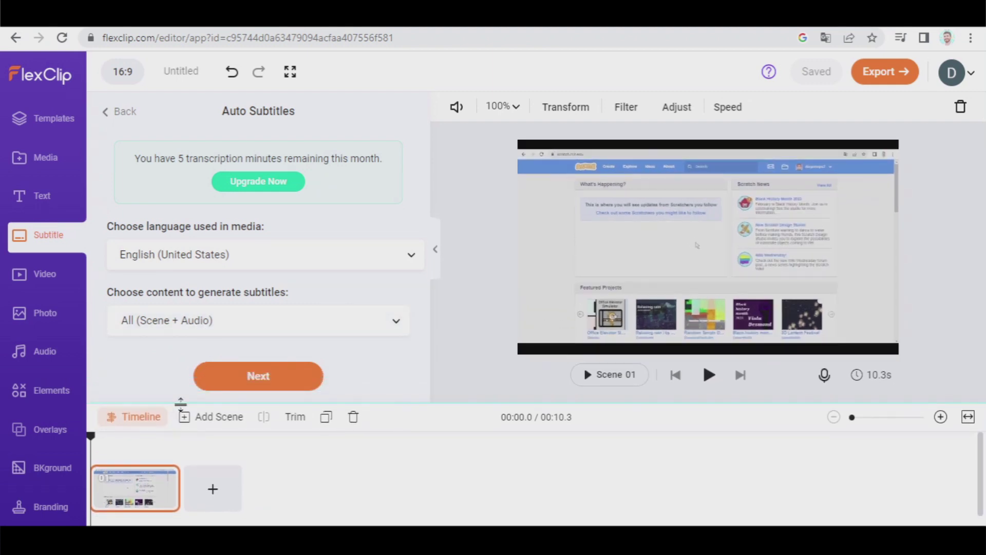
pyautogui.click(258, 374)
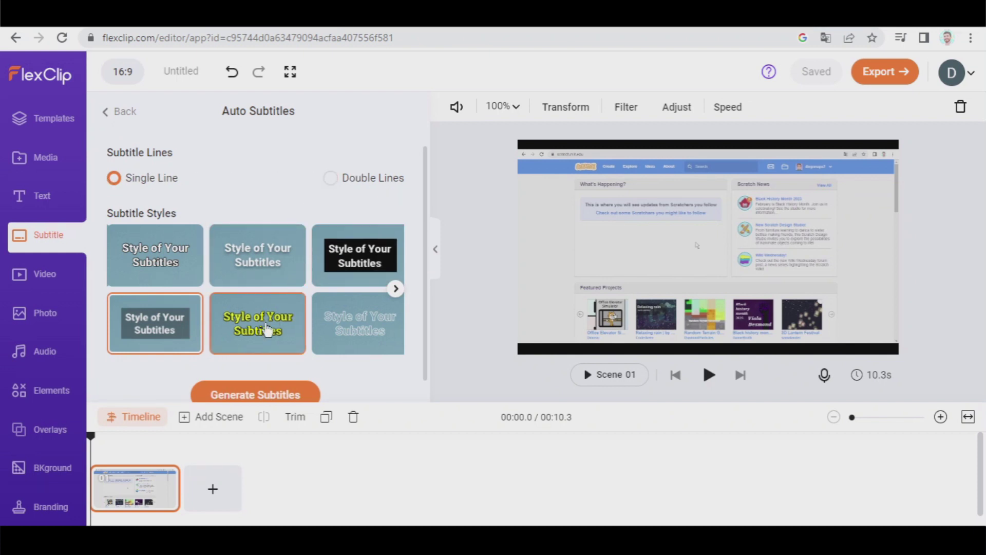
pyautogui.click(257, 324)
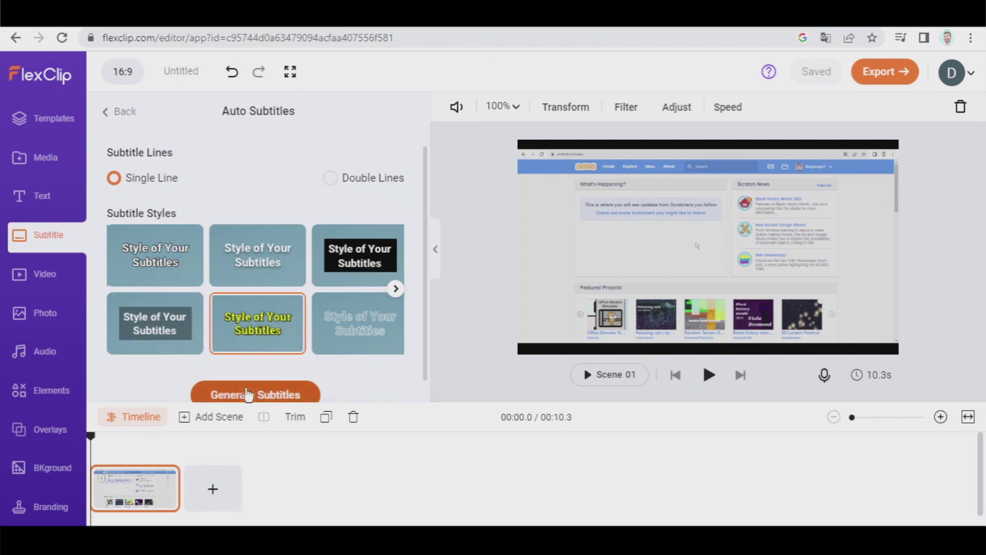
# - Generate the AI subtitles and select the first of the three caption lines
pyautogui.click(247, 395)
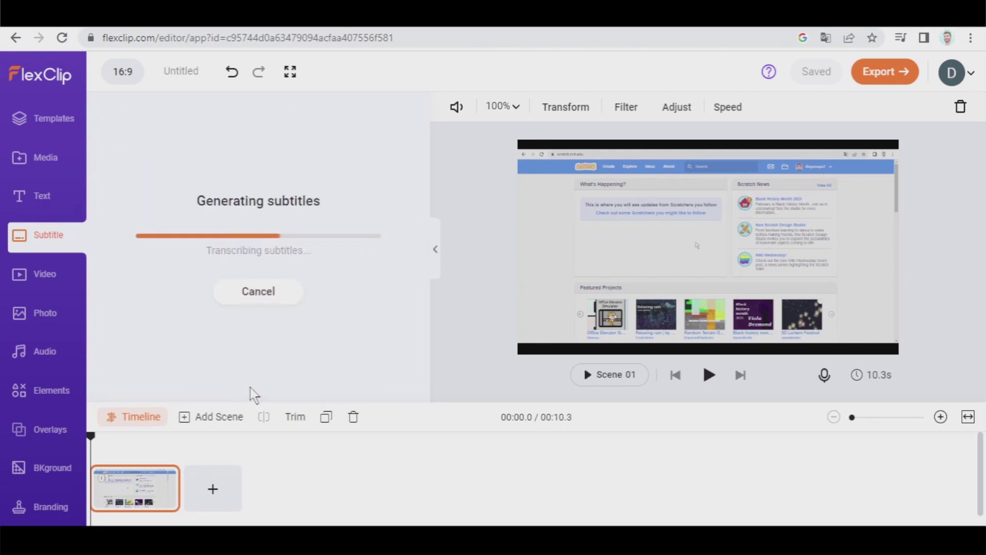
pyautogui.click(107, 423)
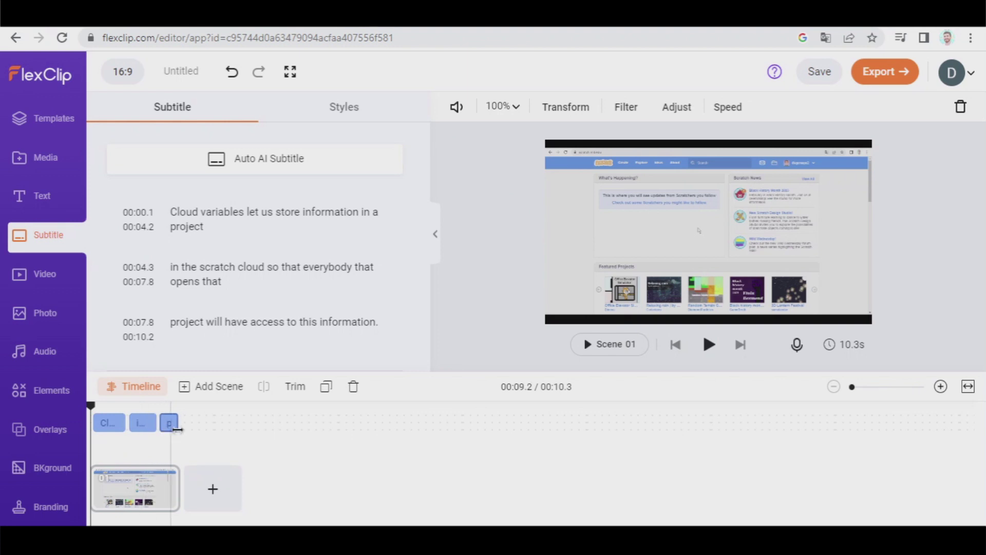
pyautogui.click(195, 223)
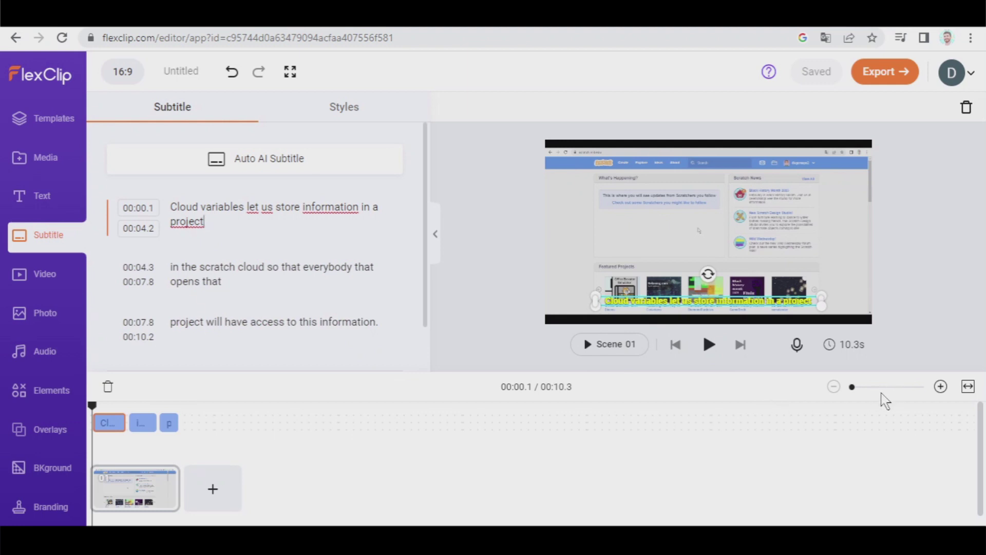
# - Play the subtitled scene full screen, then bring up Select Export Format
pyautogui.click(289, 72)
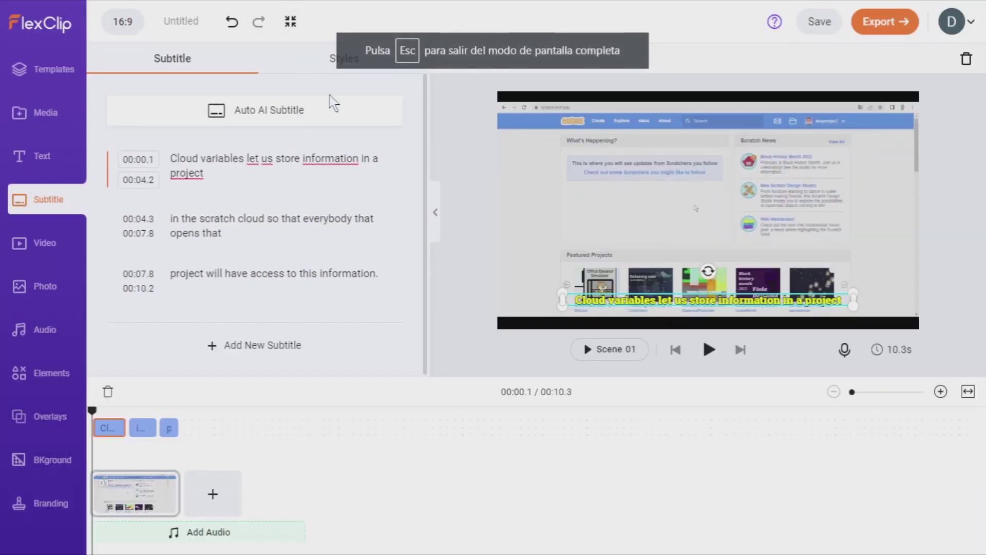
pyautogui.click(707, 348)
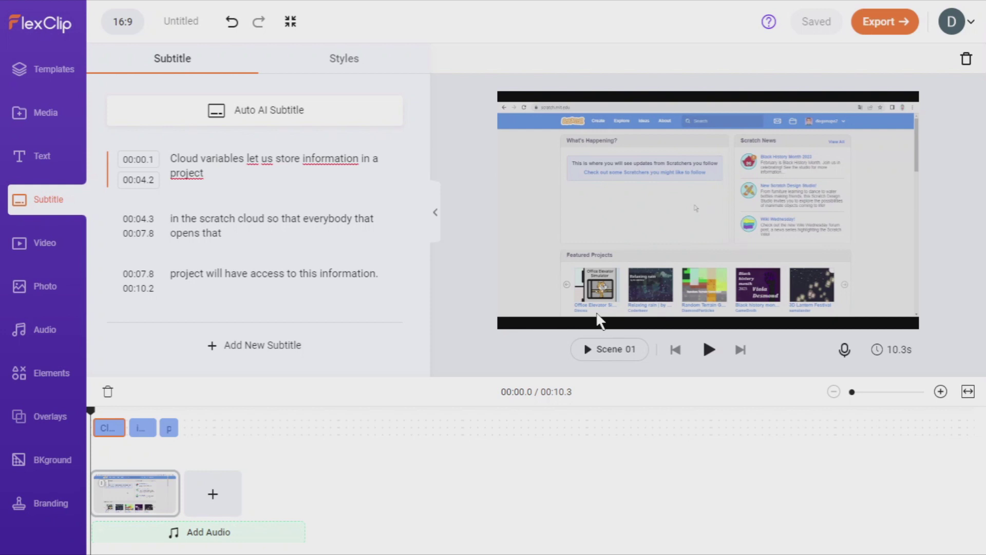
pyautogui.click(885, 22)
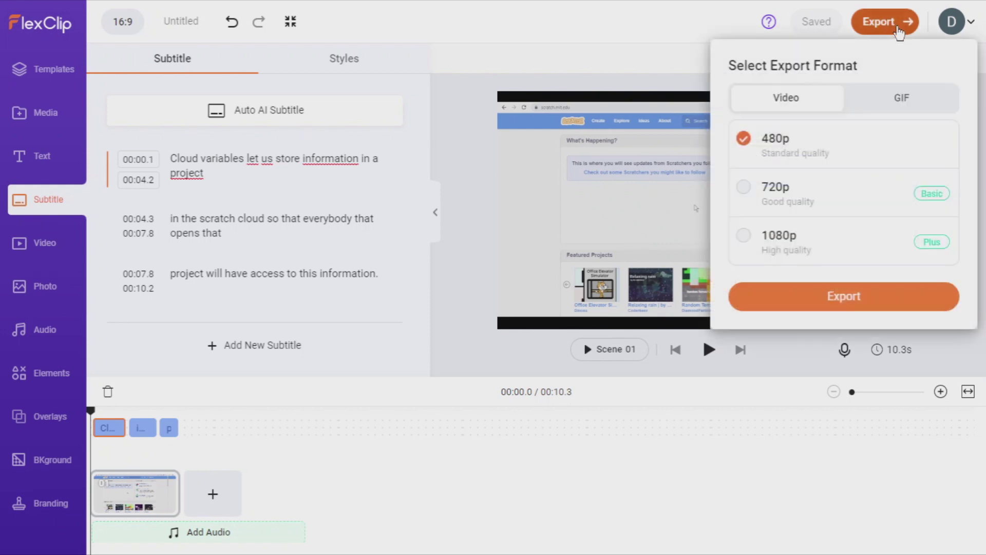